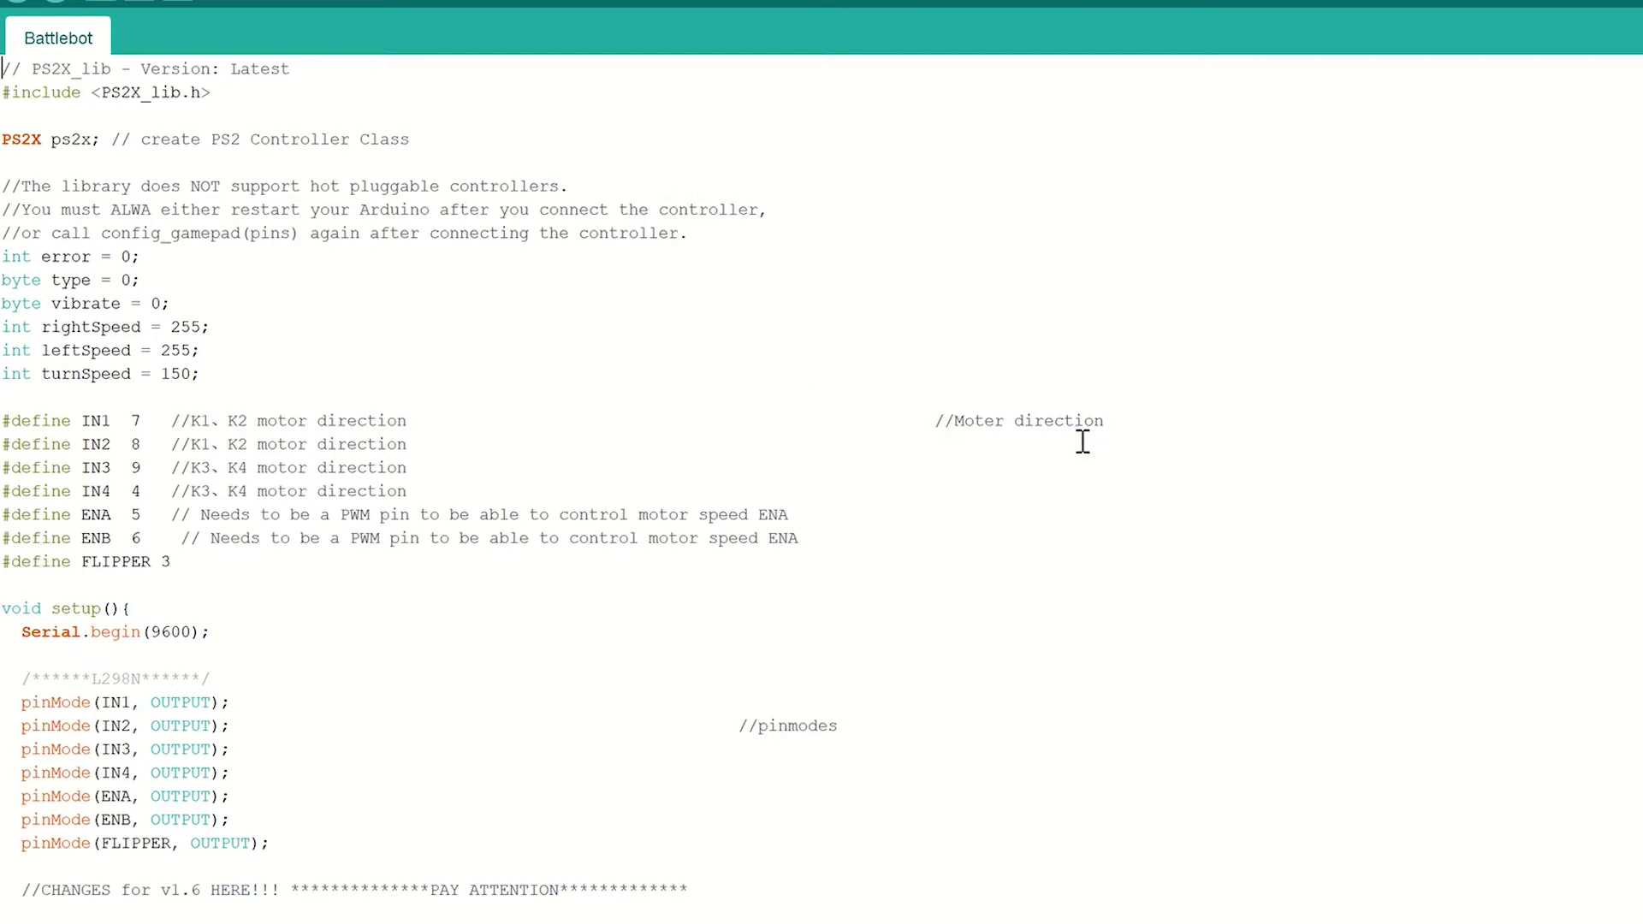
pyautogui.scroll(-3, 242, 695)
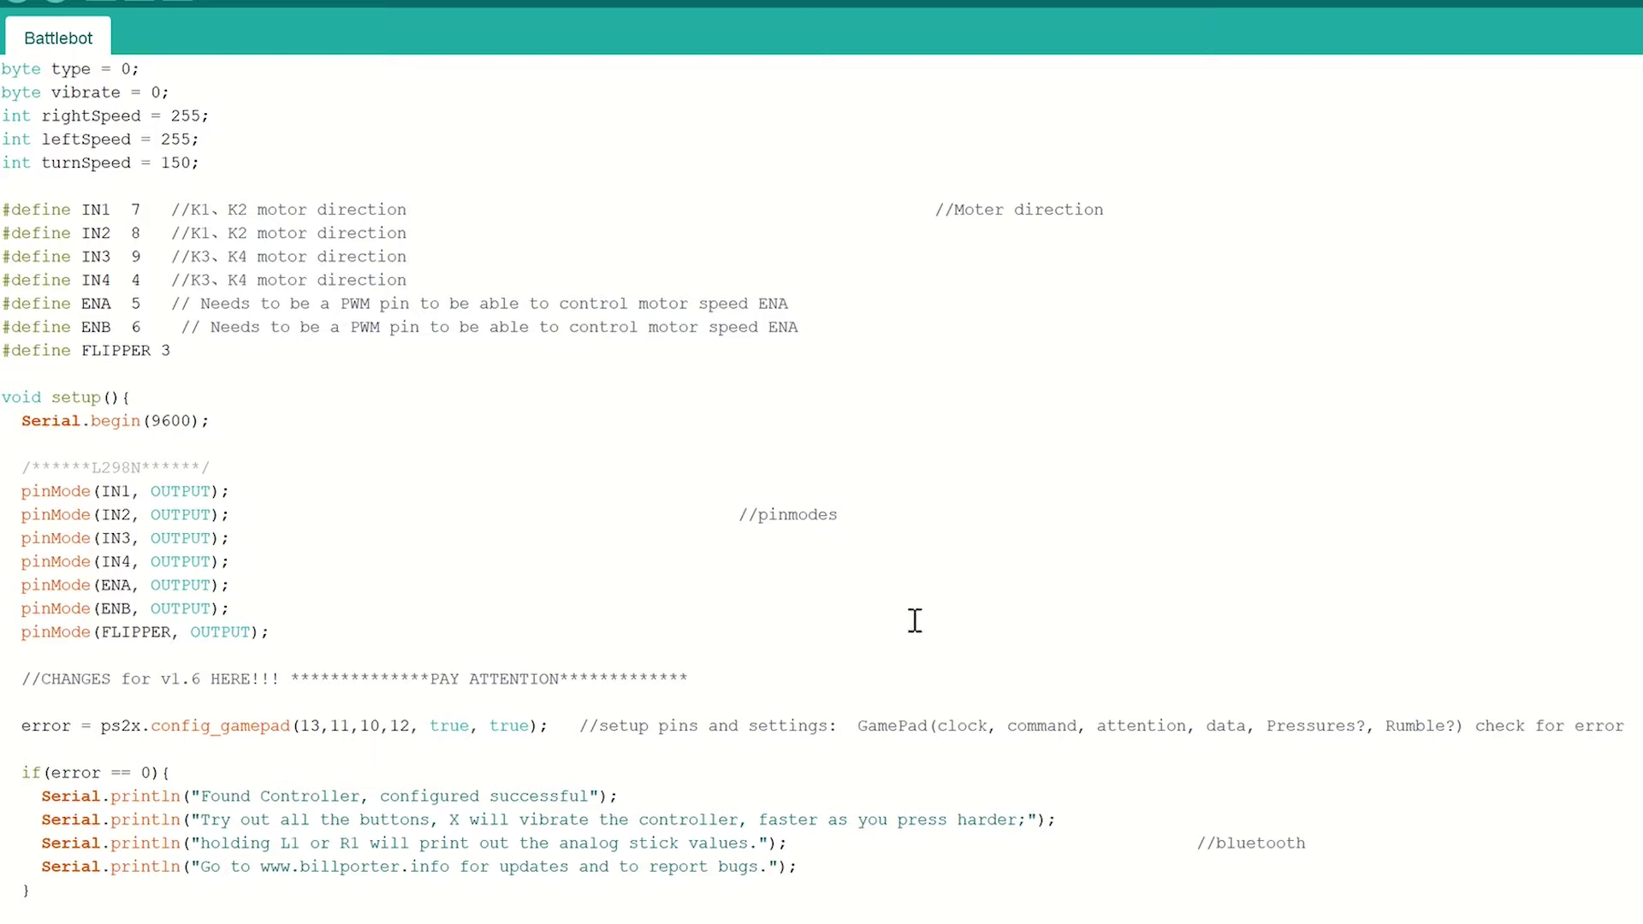
pyautogui.scroll(-3, 915, 620)
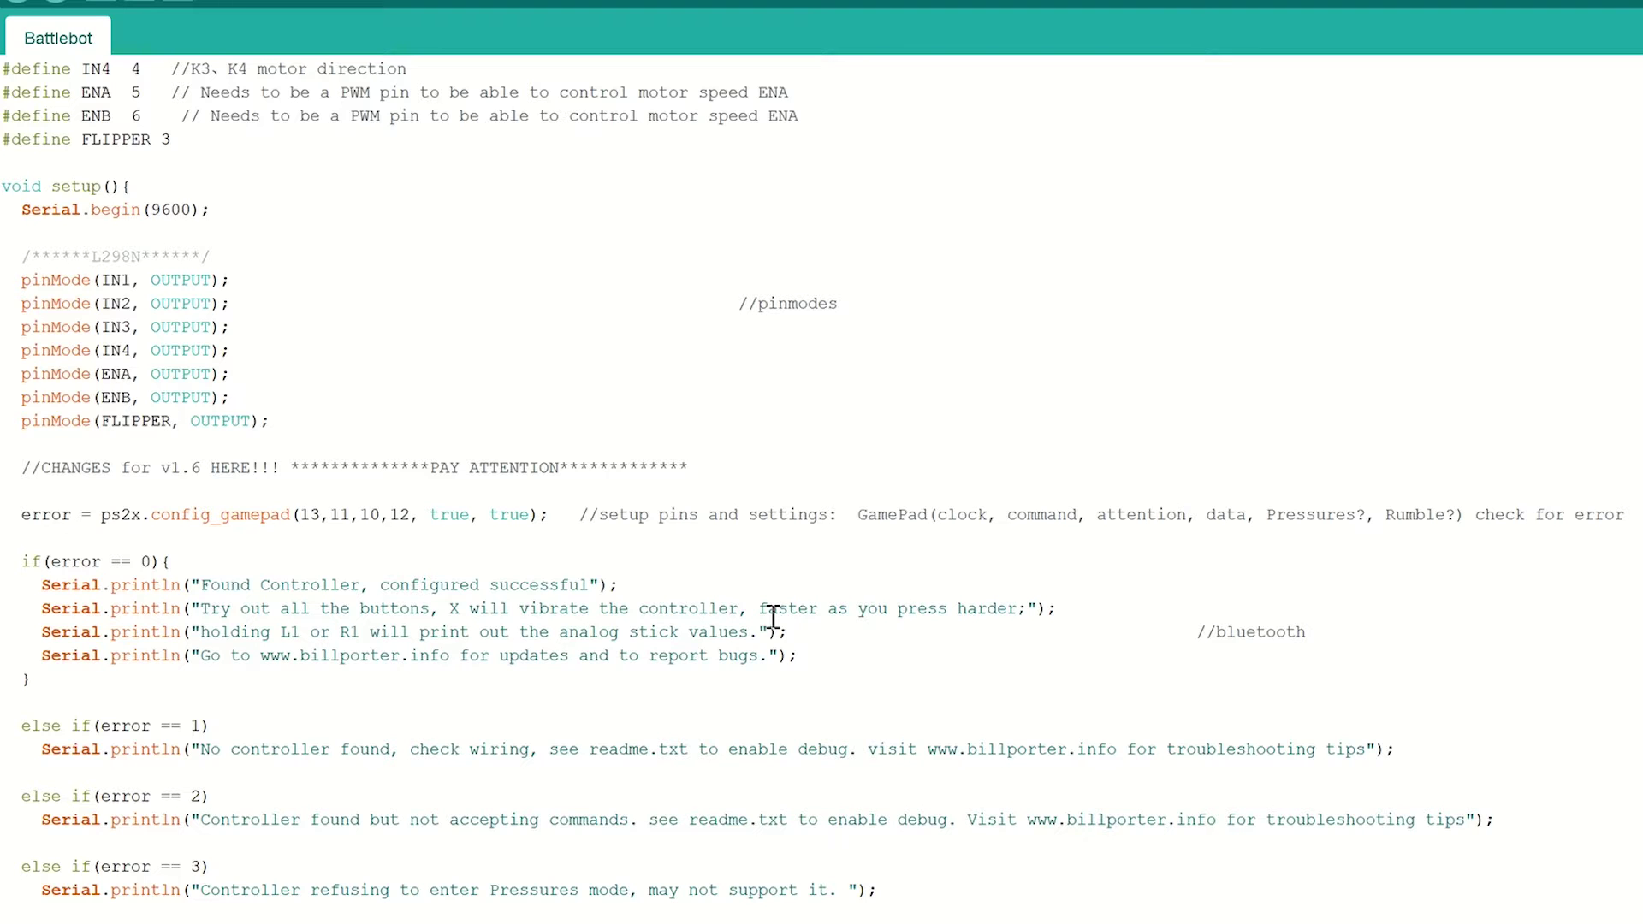
pyautogui.scroll(-1, 773, 616)
pyautogui.scroll(-3, 772, 616)
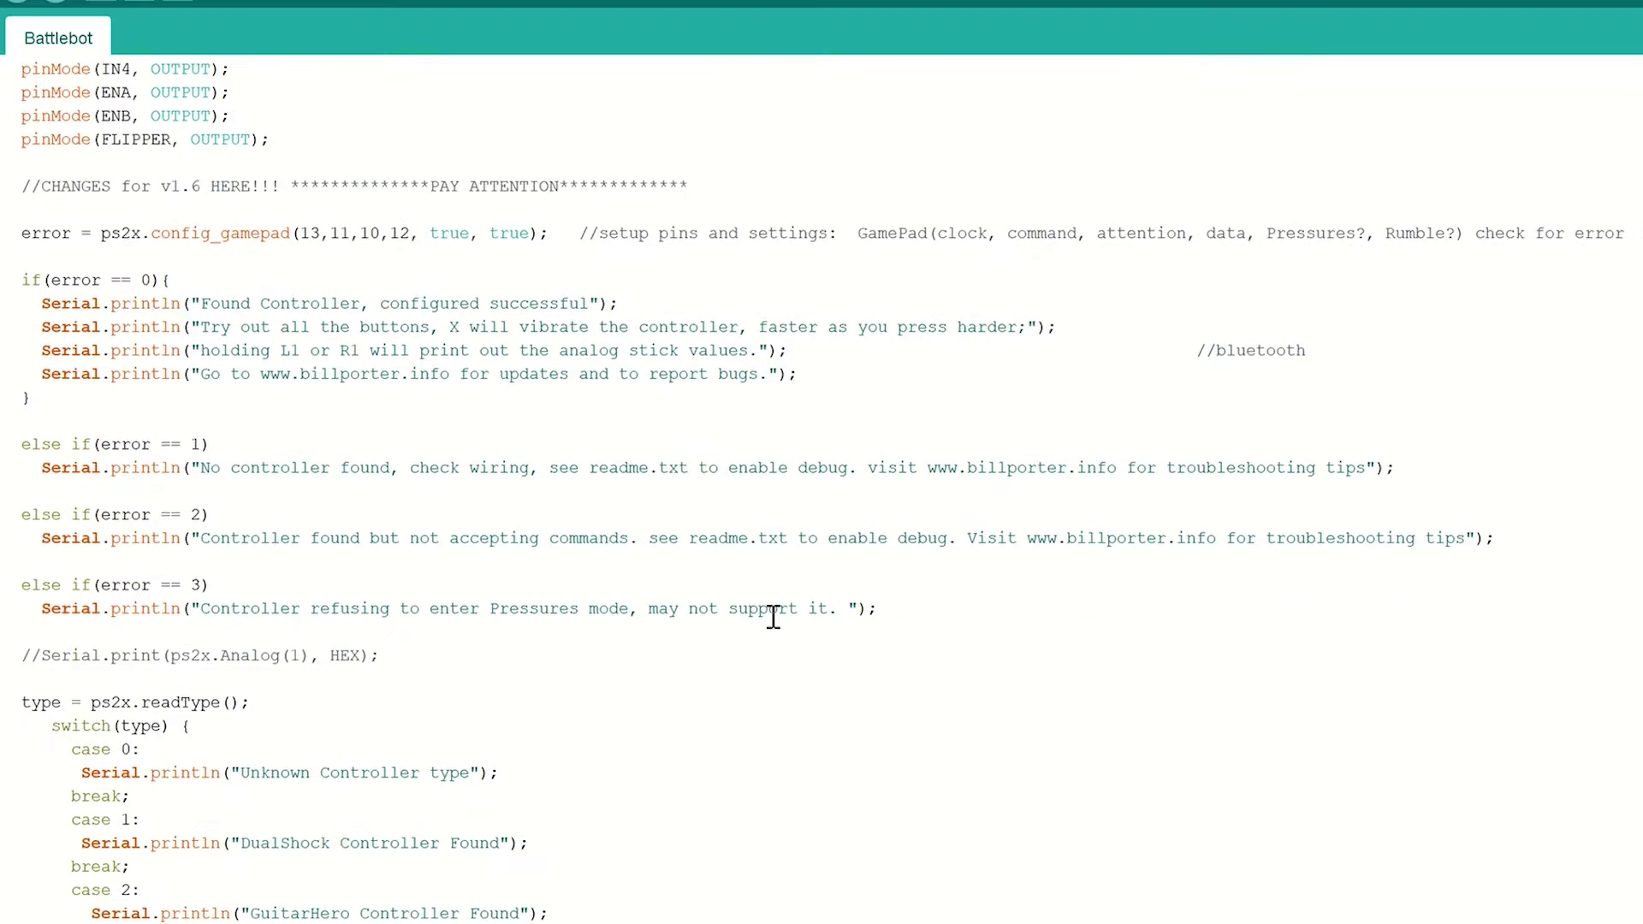
pyautogui.scroll(-3, 772, 616)
pyautogui.scroll(-1, 773, 616)
pyautogui.scroll(-2, 772, 616)
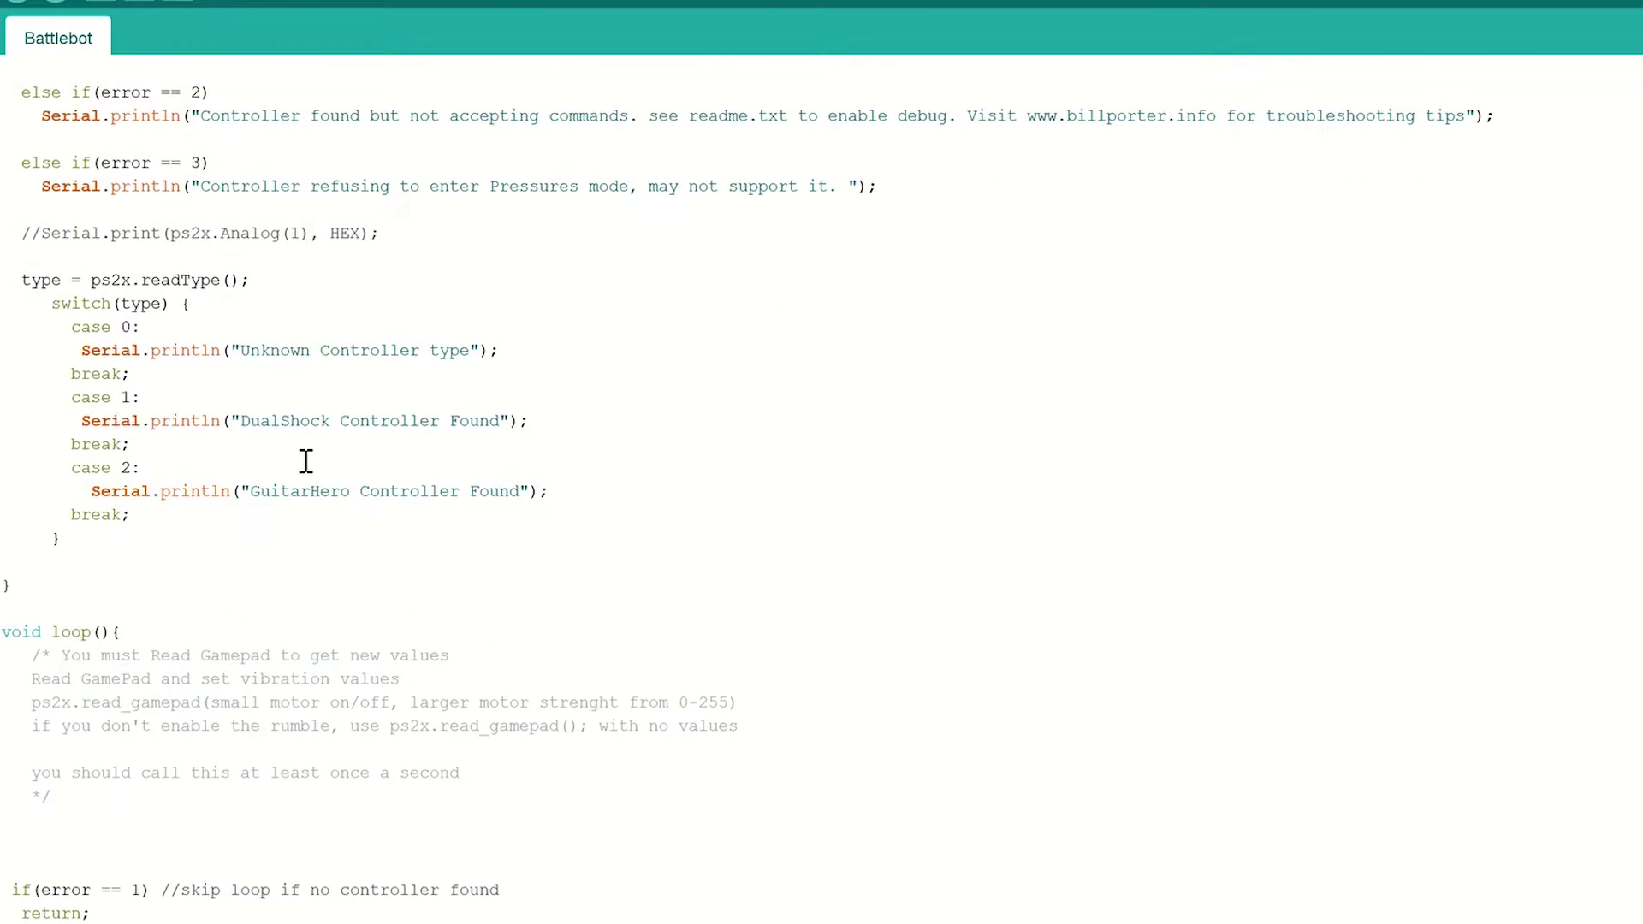
pyautogui.scroll(-4, 650, 377)
pyautogui.scroll(-2, 672, 396)
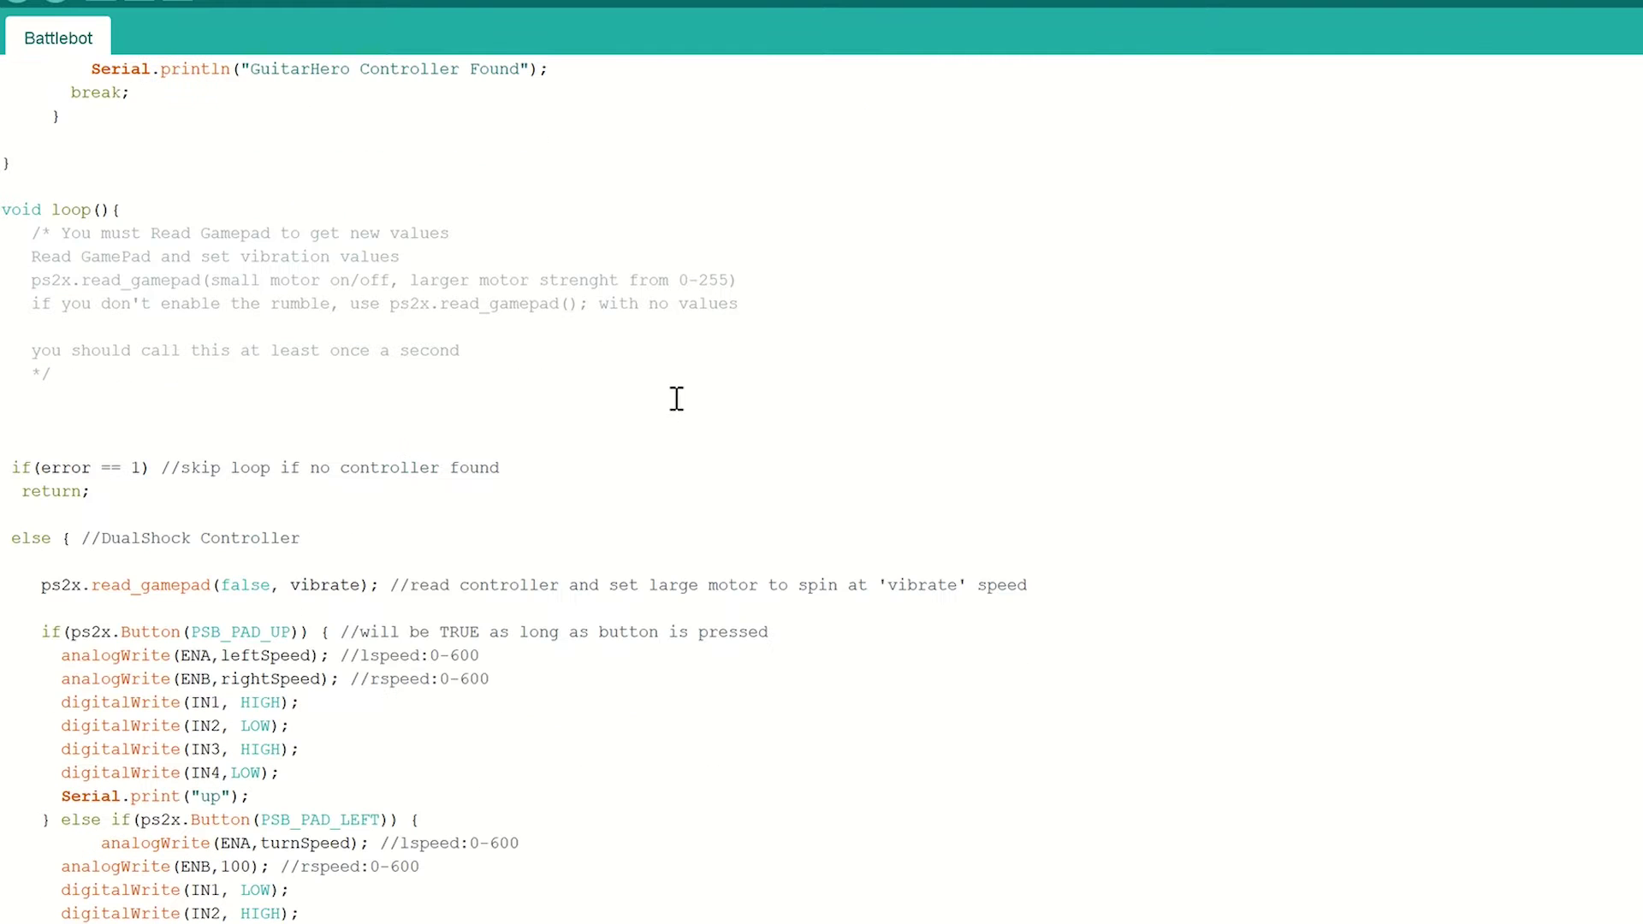
pyautogui.scroll(-6, 461, 608)
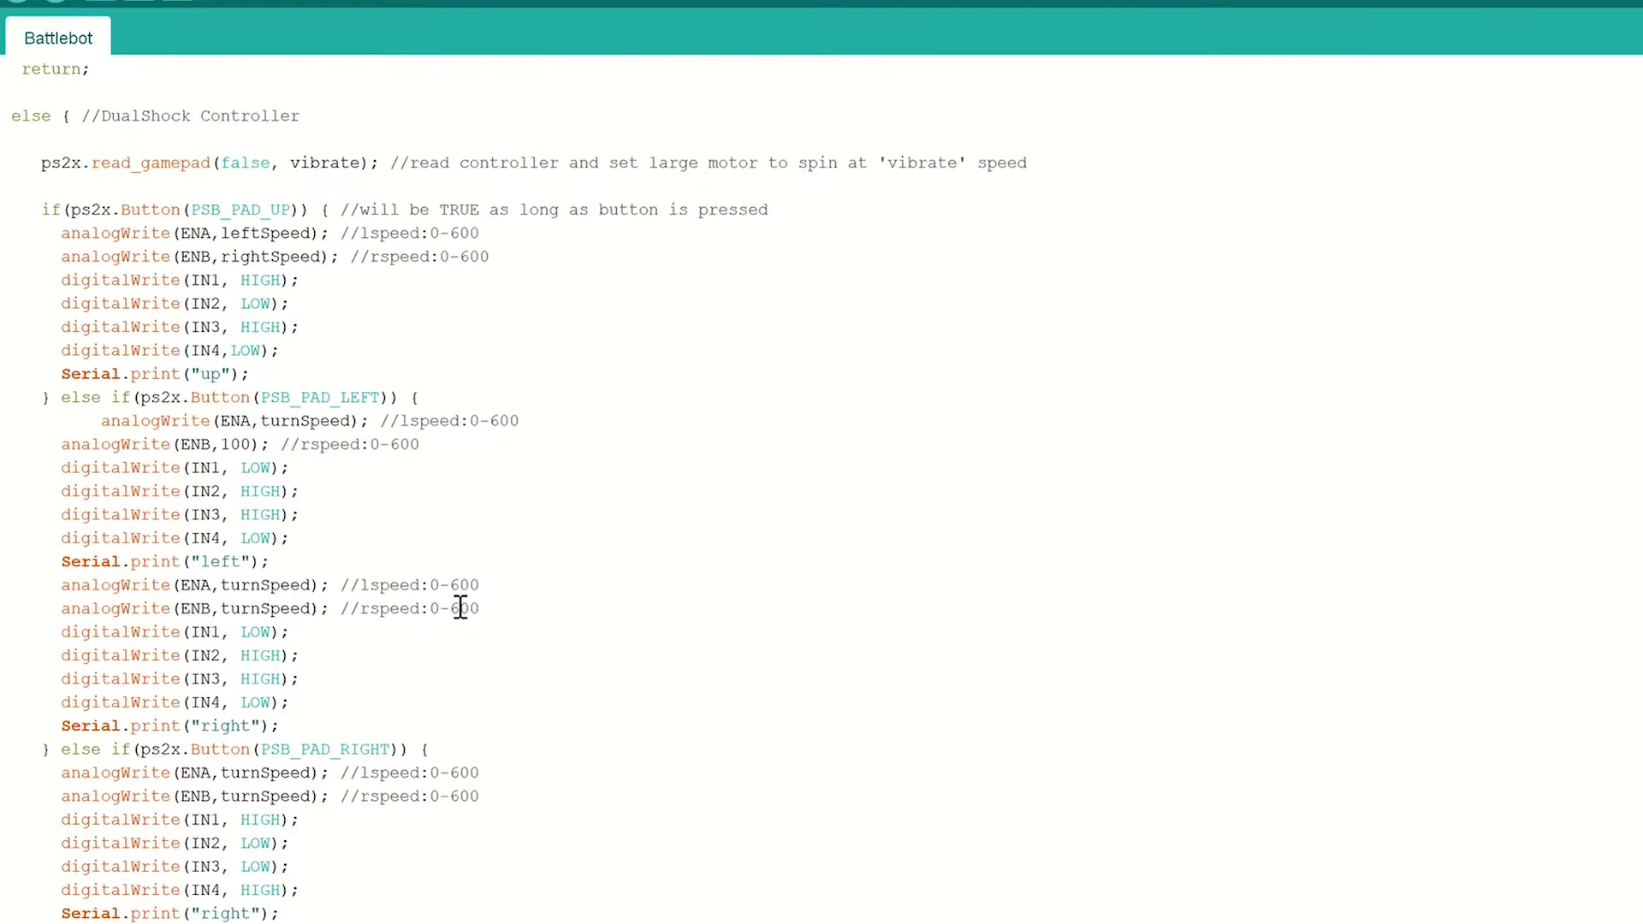
pyautogui.scroll(1, 643, 475)
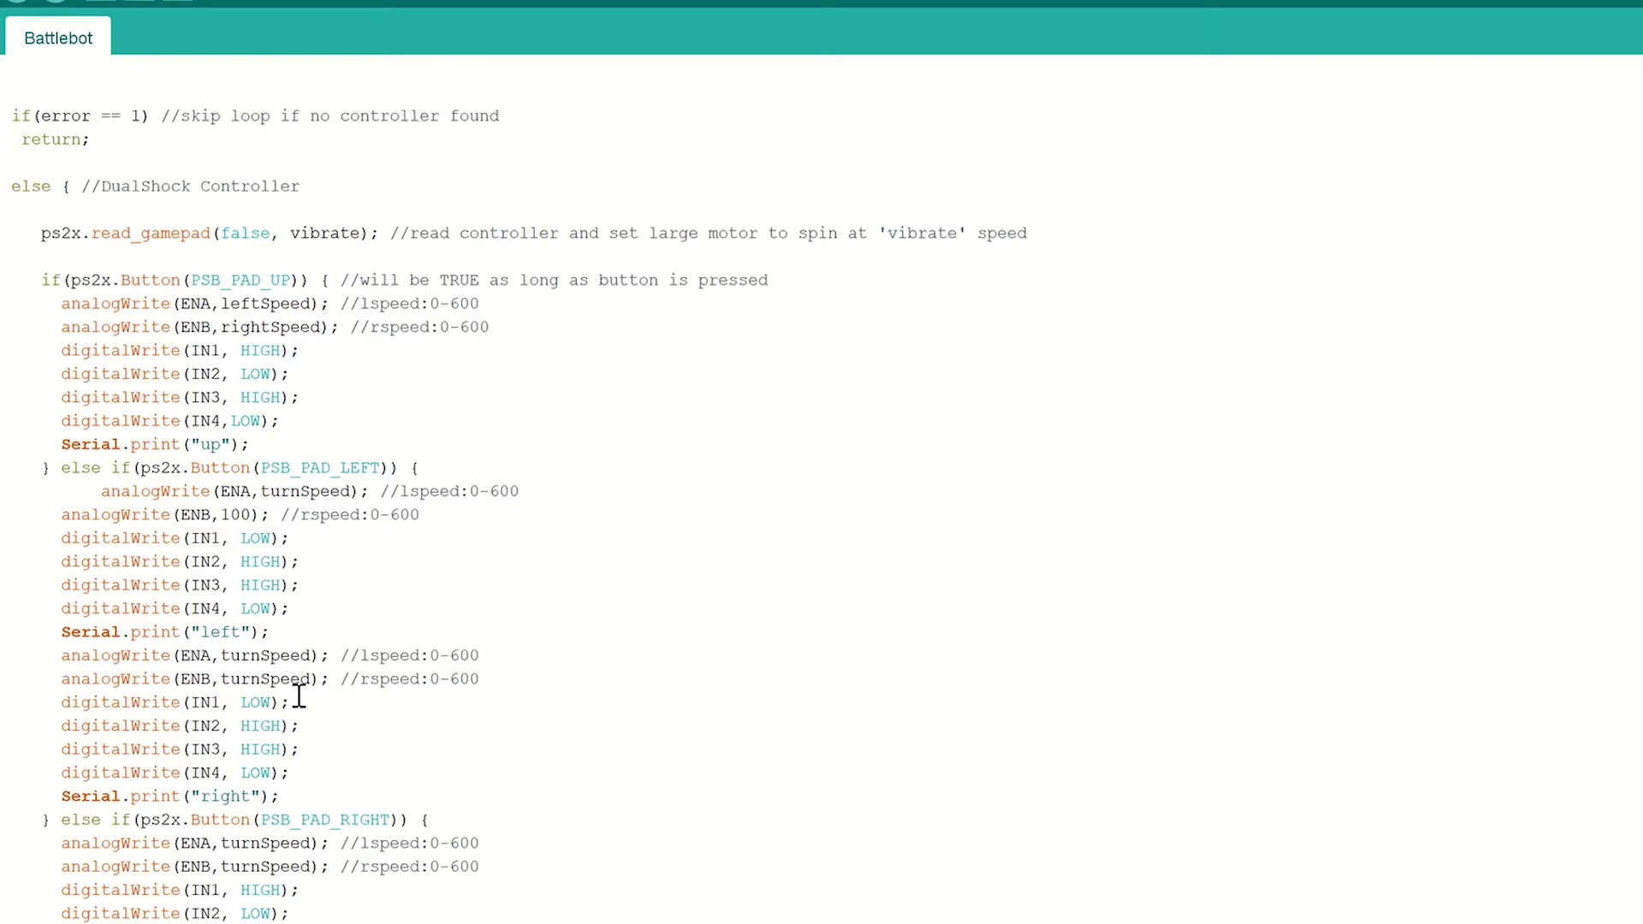
pyautogui.scroll(-3, 332, 752)
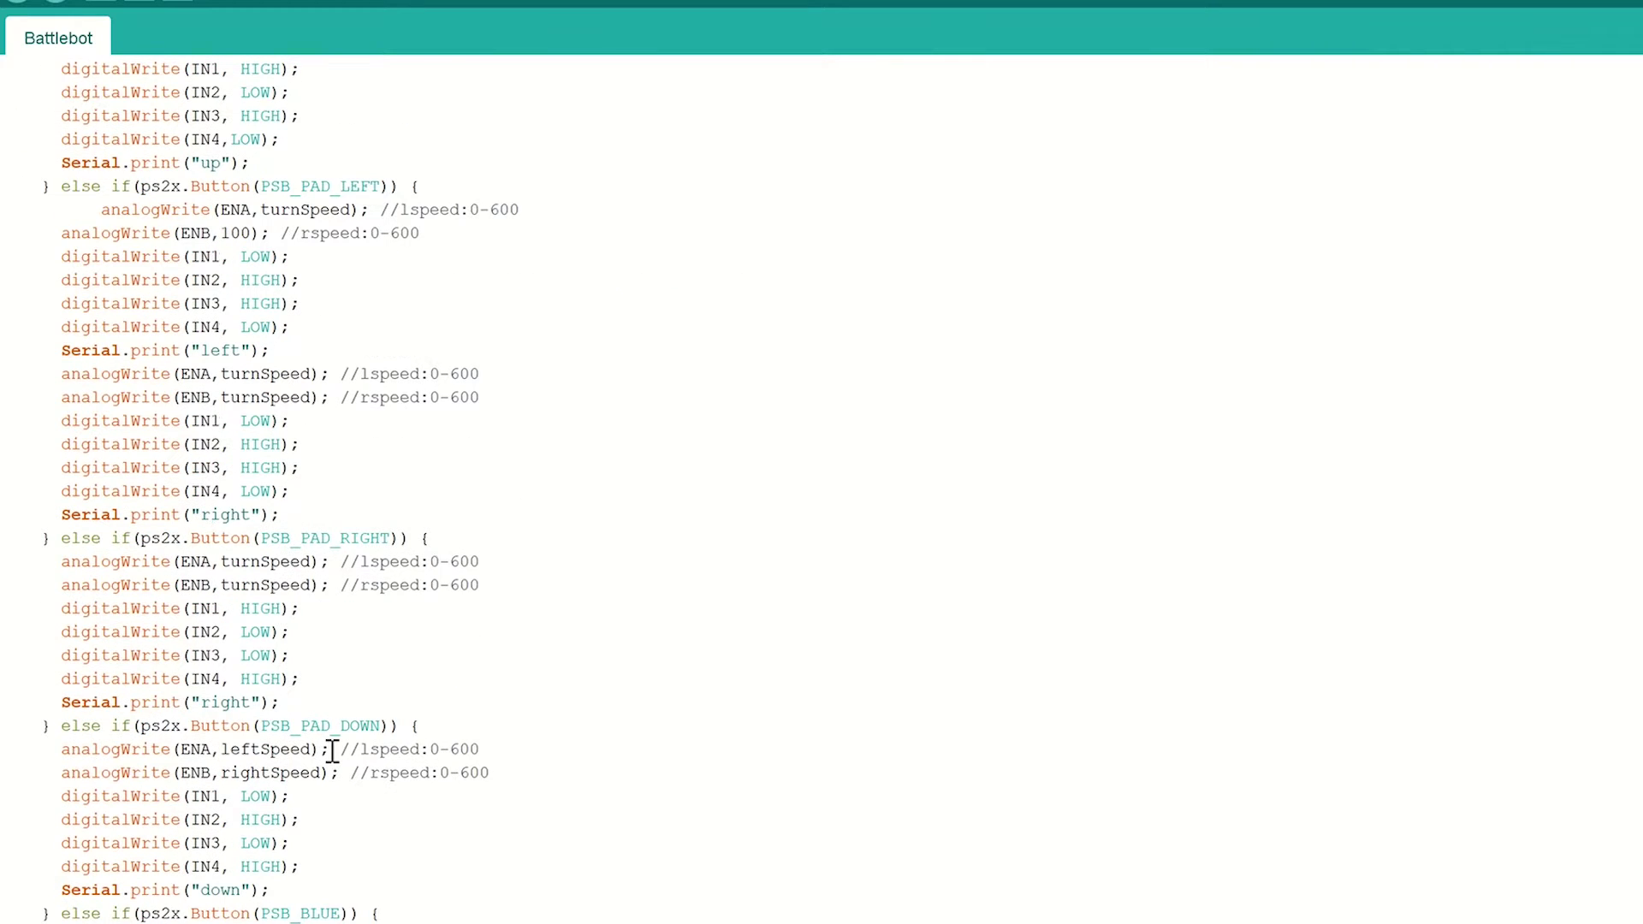
pyautogui.scroll(-4, 332, 751)
pyautogui.scroll(-1, 332, 751)
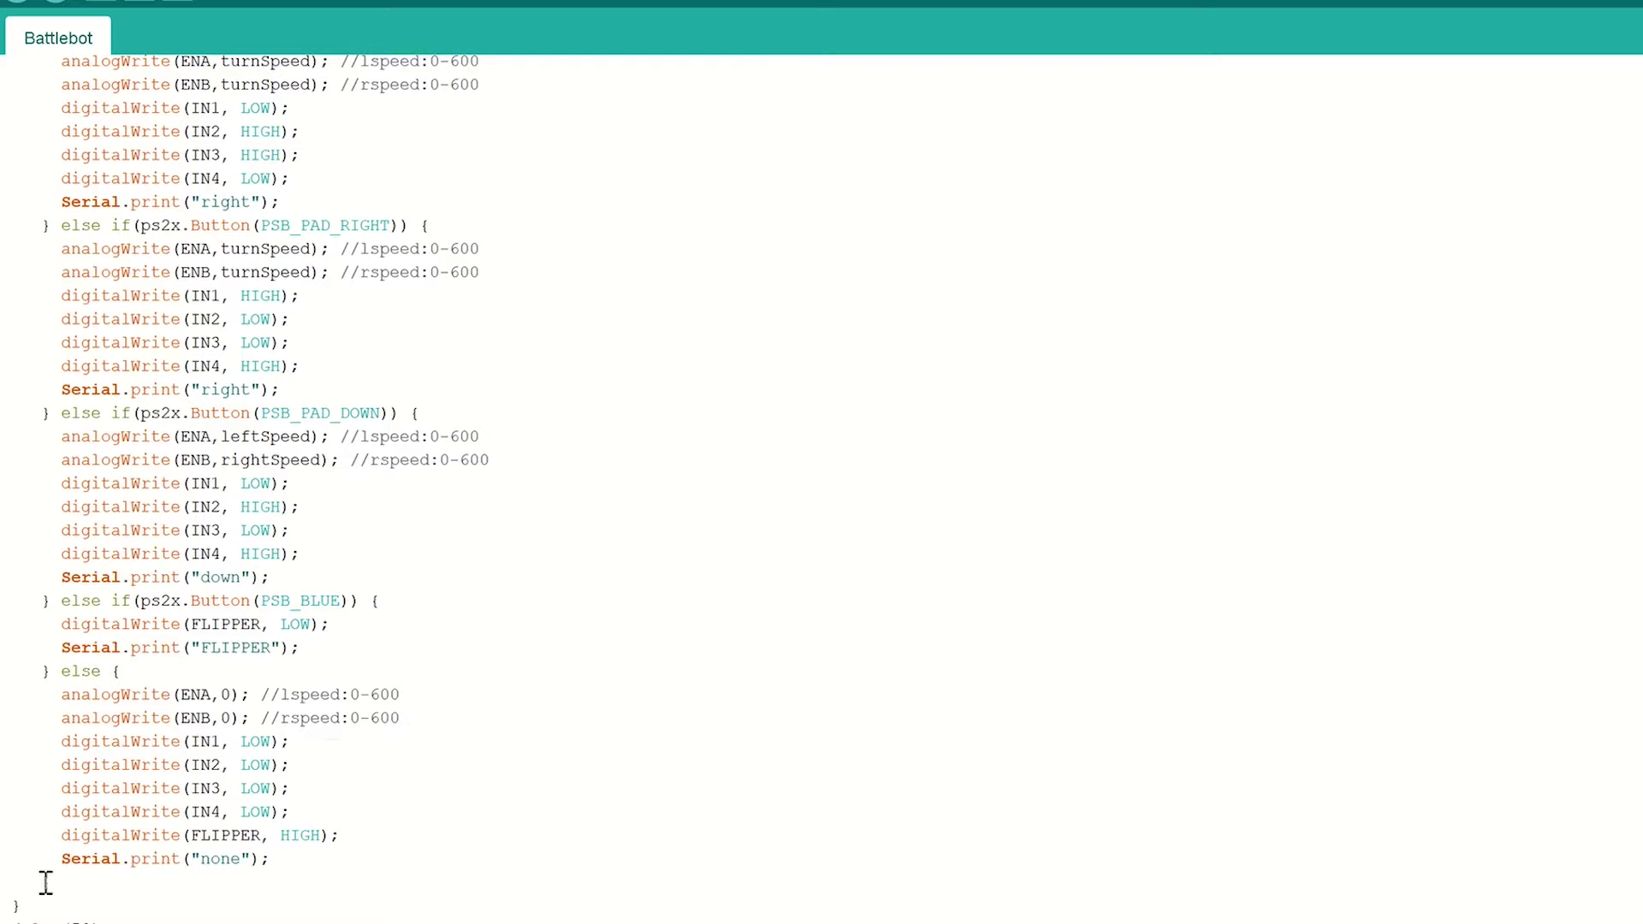
pyautogui.scroll(6, 714, 381)
pyautogui.scroll(8, 715, 382)
pyautogui.scroll(10, 716, 382)
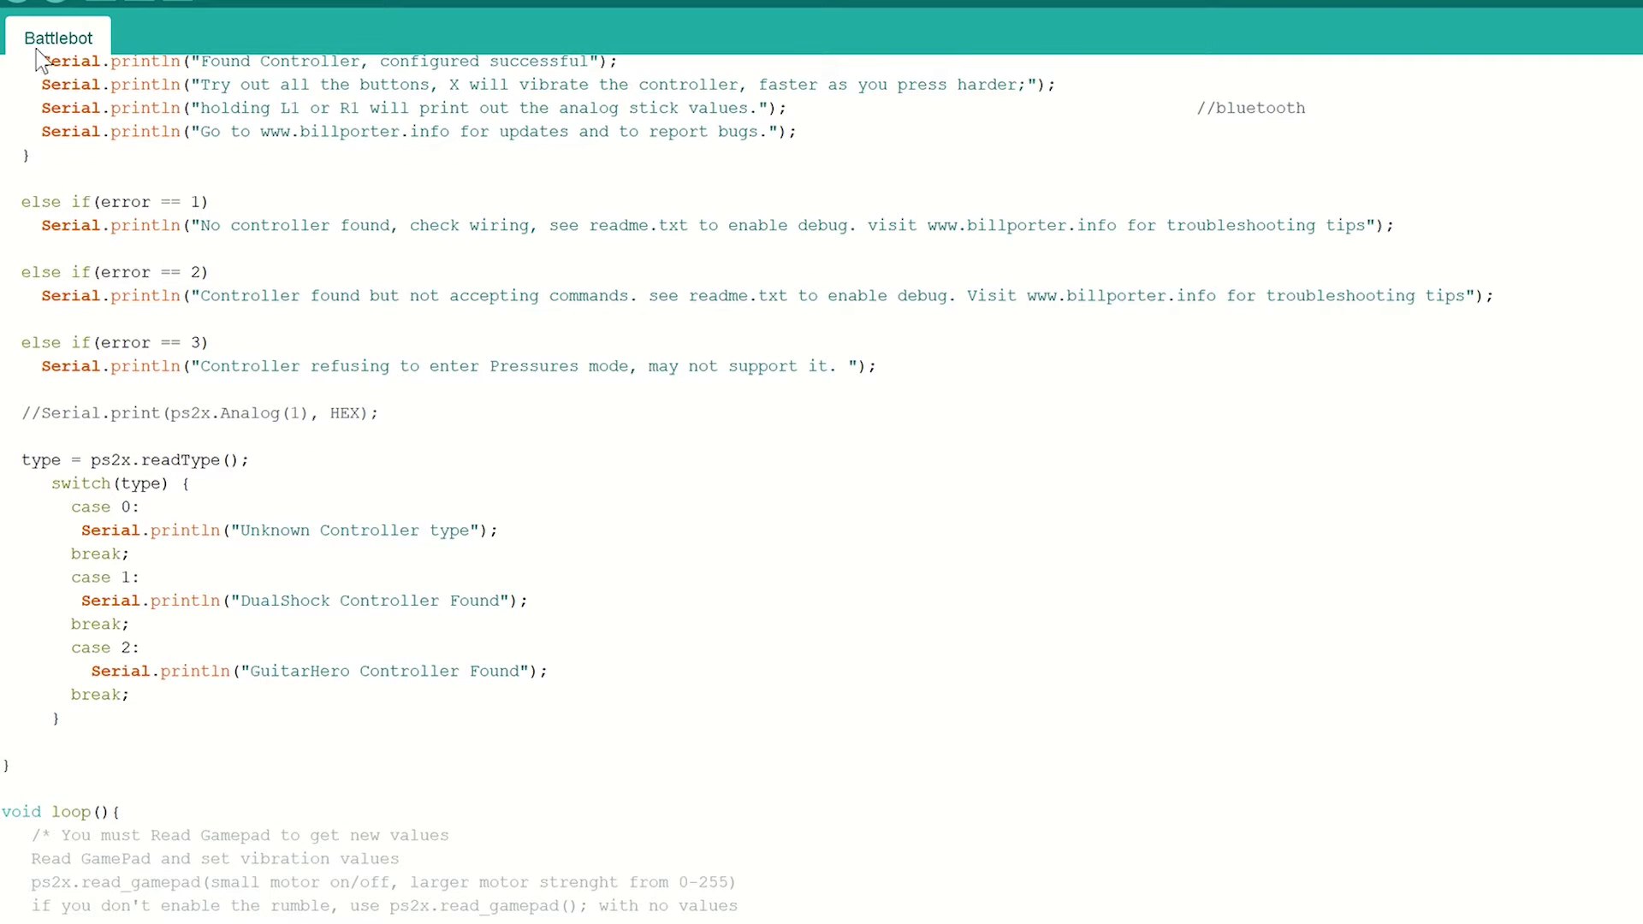